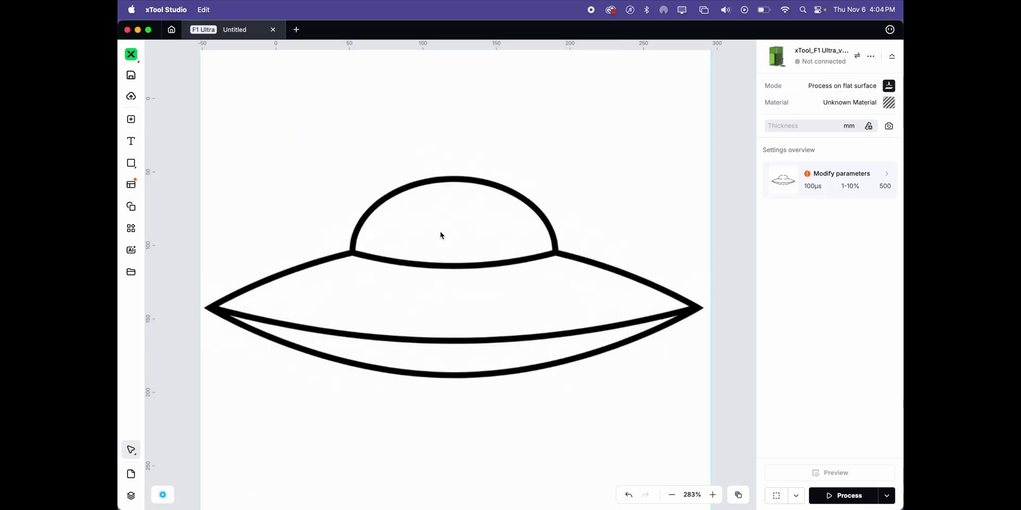
- Review the saucer drawing and bring up Trace from its image editing tools
{"action": "left_click", "coordinate": [437, 321]}
{"action": "left_click", "coordinate": [199, 50]}
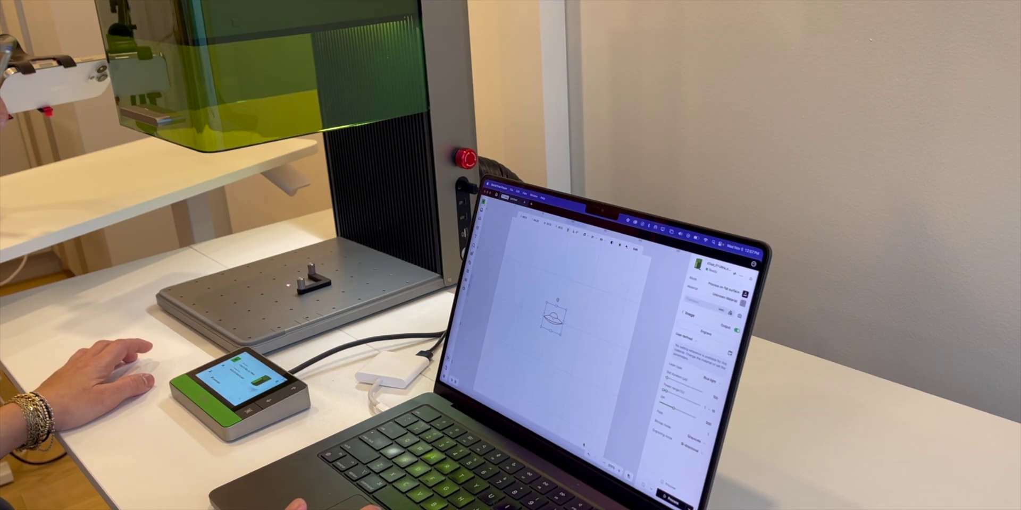
{"action": "mouse_move", "coordinate": [564, 444]}
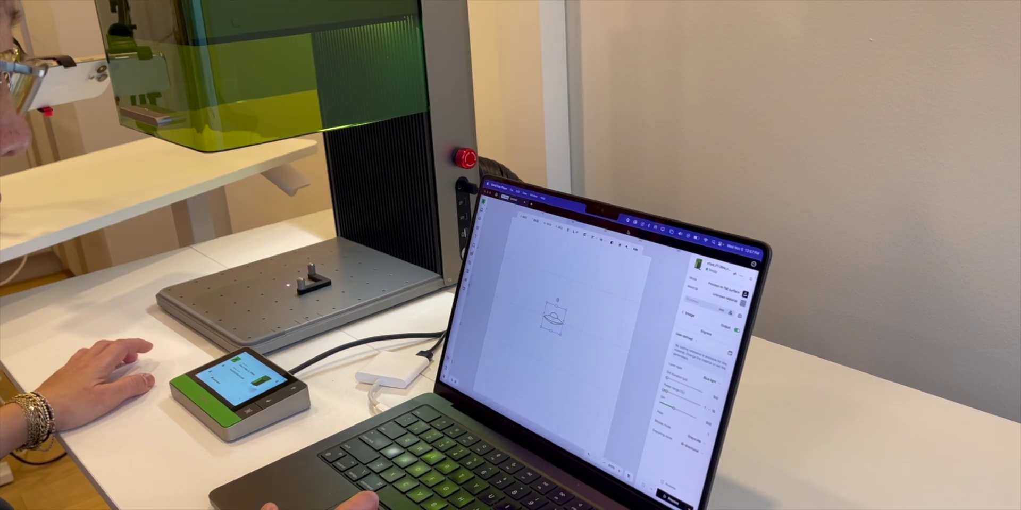
{"action": "key", "text": "super+shift+5"}
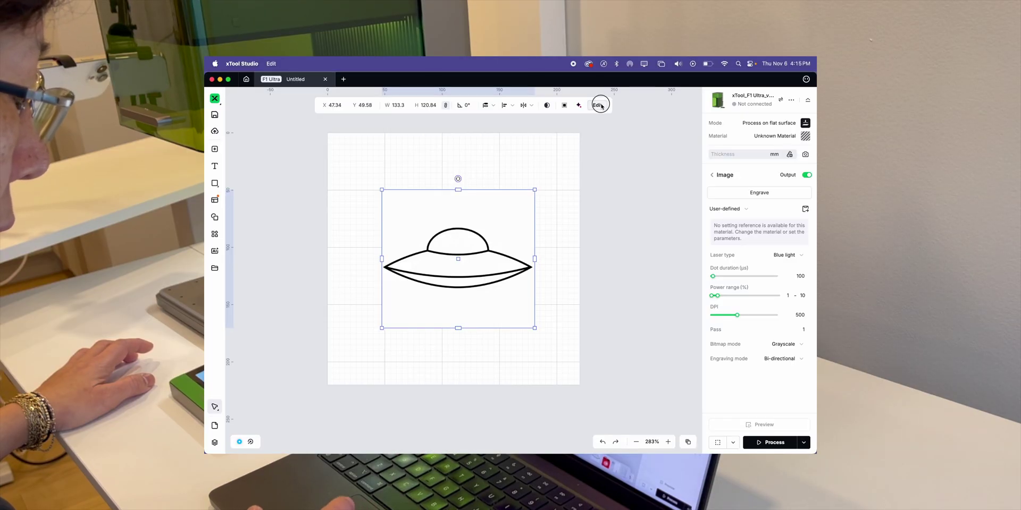
{"action": "left_click", "coordinate": [600, 105]}
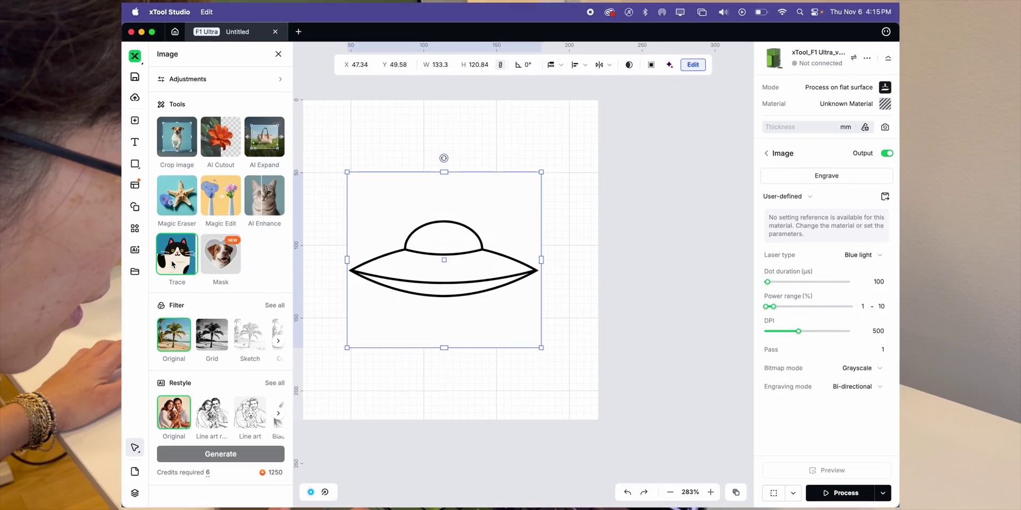
{"action": "left_click", "coordinate": [172, 261]}
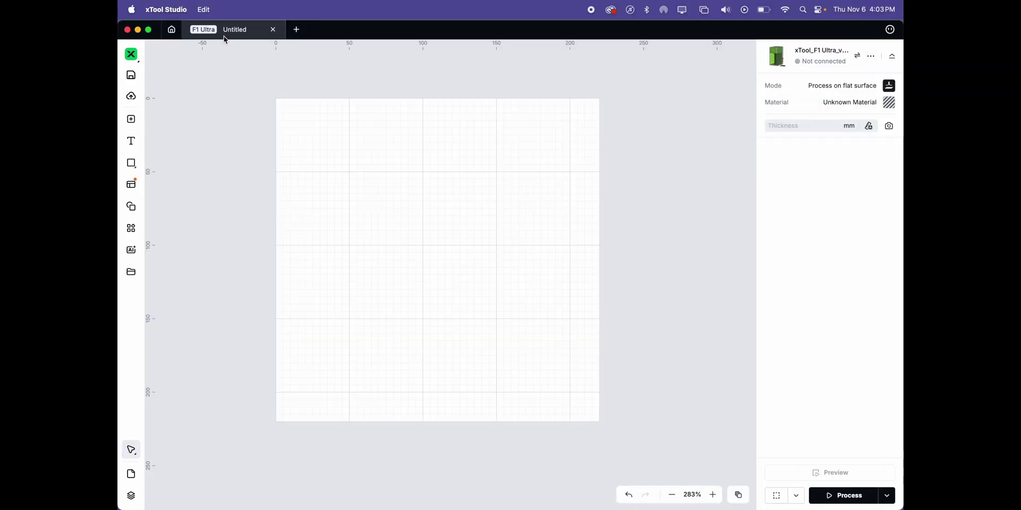
- Import 'Flying Saucer line drawing.jpg' from Downloads at its original 347.13 × 314.68 size
{"action": "left_click", "coordinate": [132, 120]}
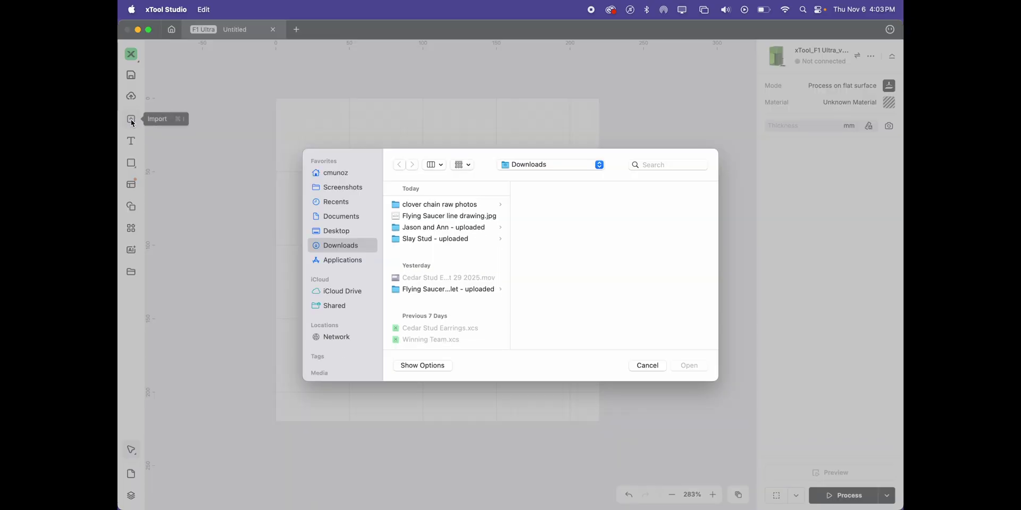
{"action": "left_click", "coordinate": [440, 218]}
{"action": "left_click", "coordinate": [690, 366]}
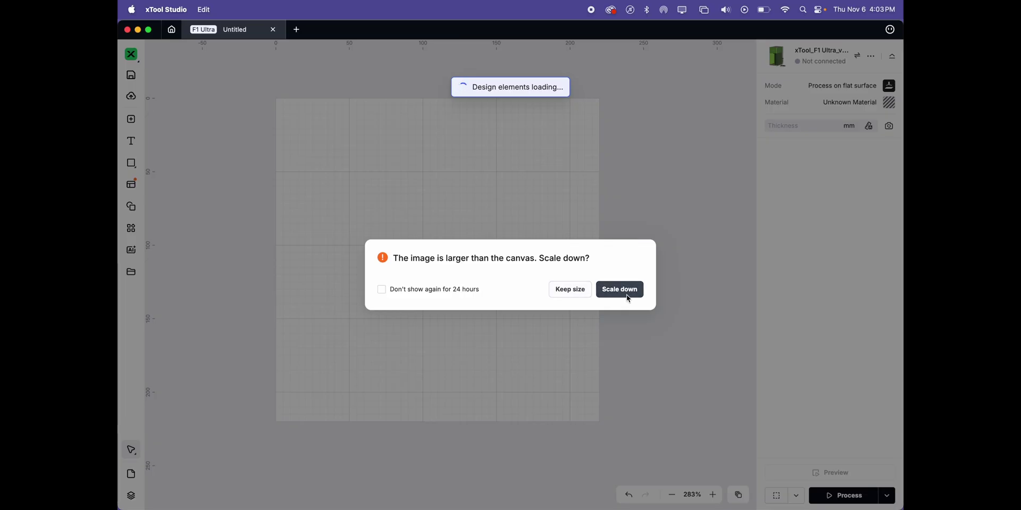
{"action": "left_click", "coordinate": [575, 294]}
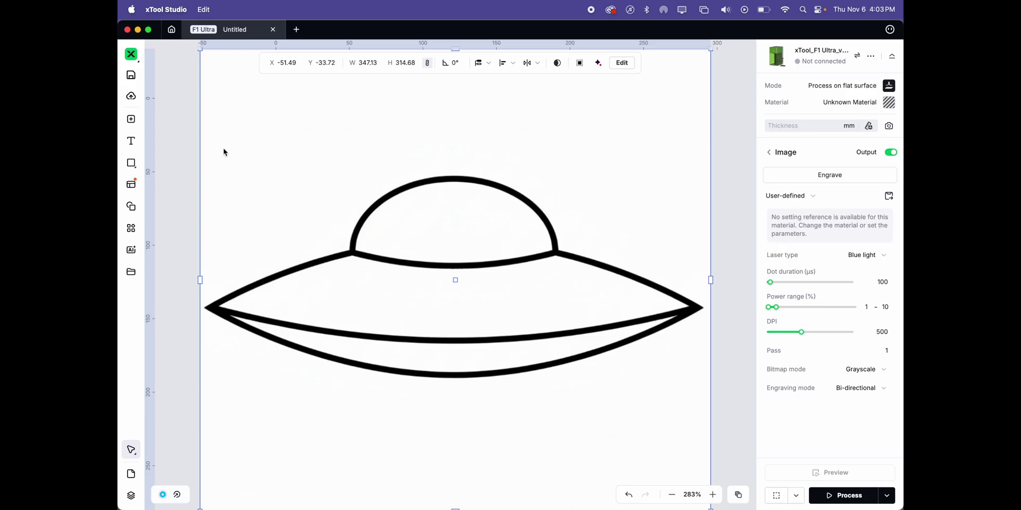
{"action": "left_click", "coordinate": [131, 119]}
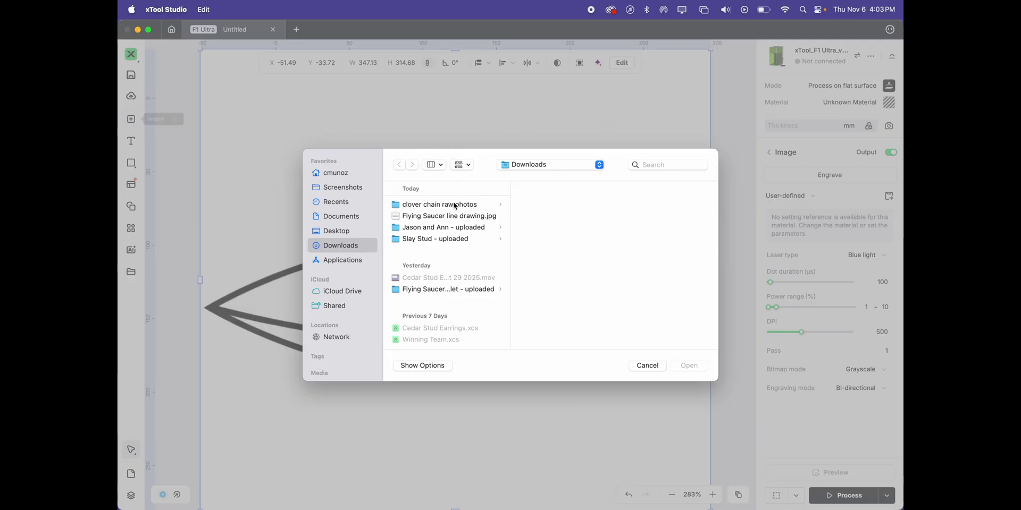
{"action": "left_click", "coordinate": [453, 216]}
{"action": "left_click", "coordinate": [691, 366]}
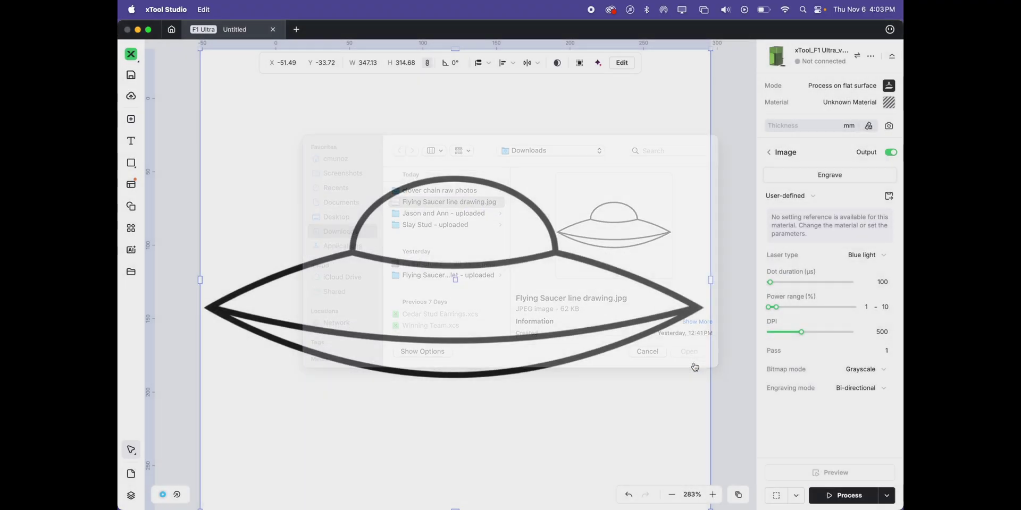
{"action": "left_click", "coordinate": [627, 292]}
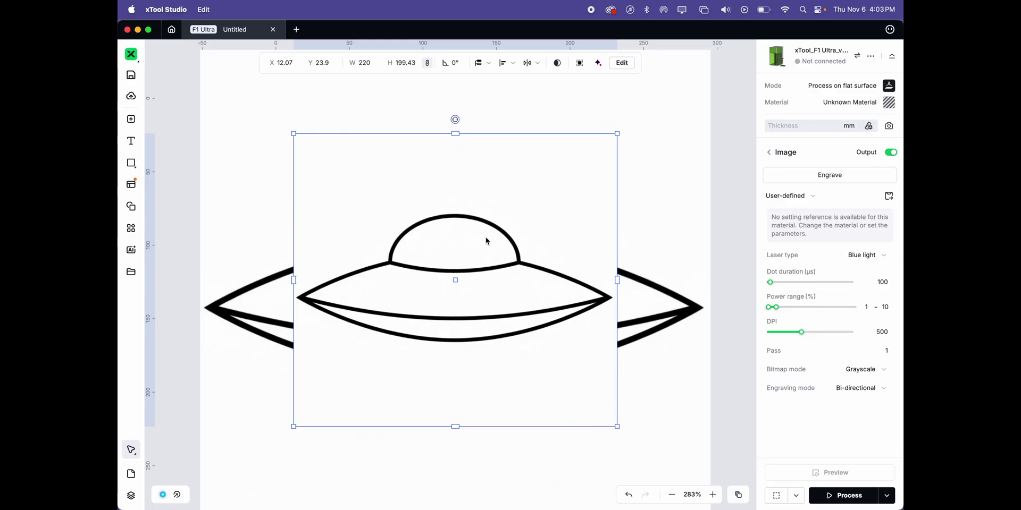
{"action": "right_click", "coordinate": [486, 241]}
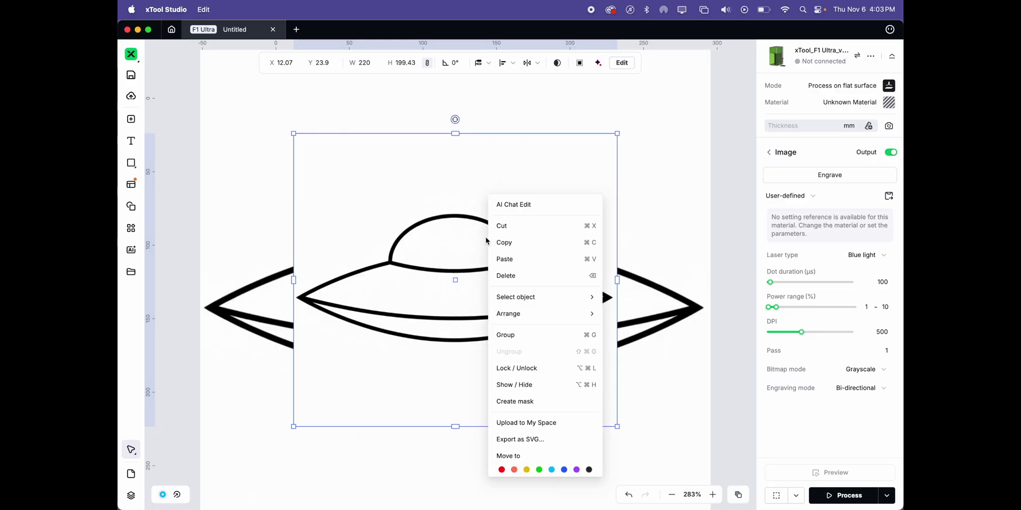
{"action": "left_click", "coordinate": [427, 151]}
{"action": "key", "text": "Delete"}
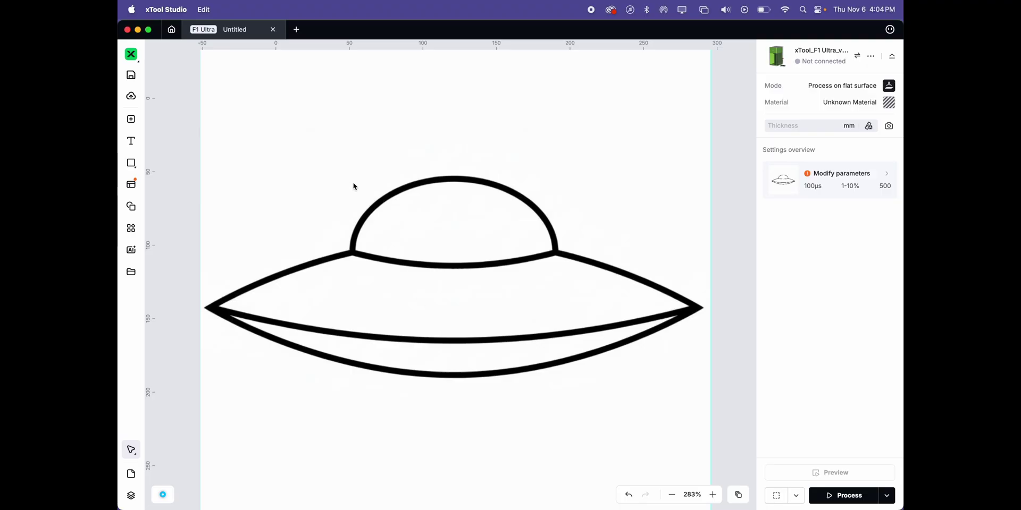
- Scale the saucer drawing down to 133.3 × 120.84 and move it to X 46.71, Y 33.43
{"action": "left_click", "coordinate": [312, 131]}
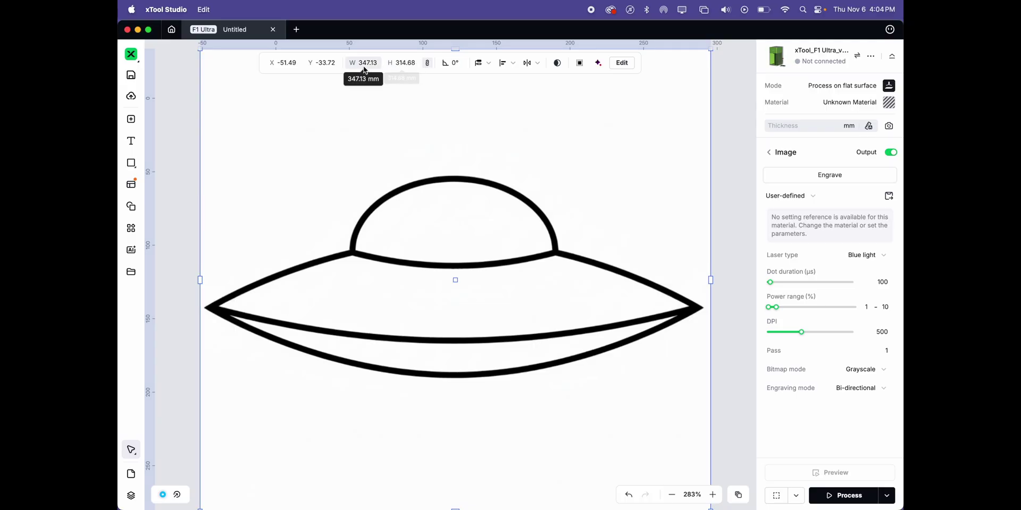
{"action": "left_click", "coordinate": [201, 47]}
{"action": "left_click", "coordinate": [199, 53]}
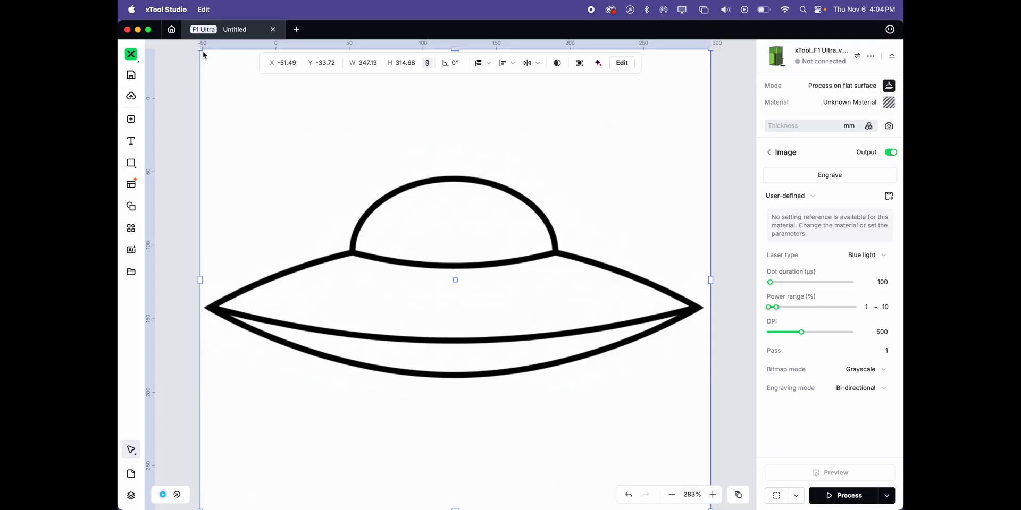
{"action": "left_click_drag", "start_coordinate": [200, 50], "coordinate": [412, 207]}
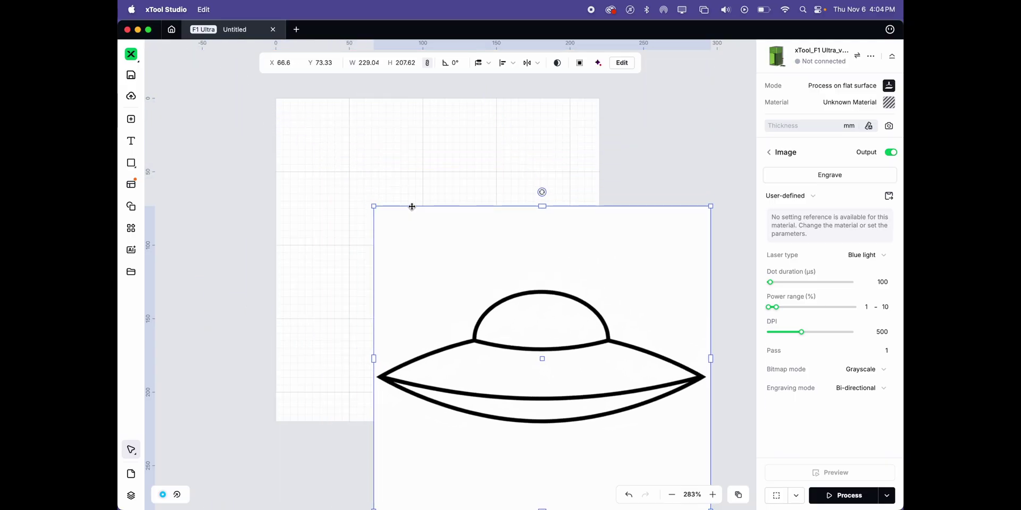
{"action": "left_click_drag", "start_coordinate": [550, 296], "coordinate": [417, 222]}
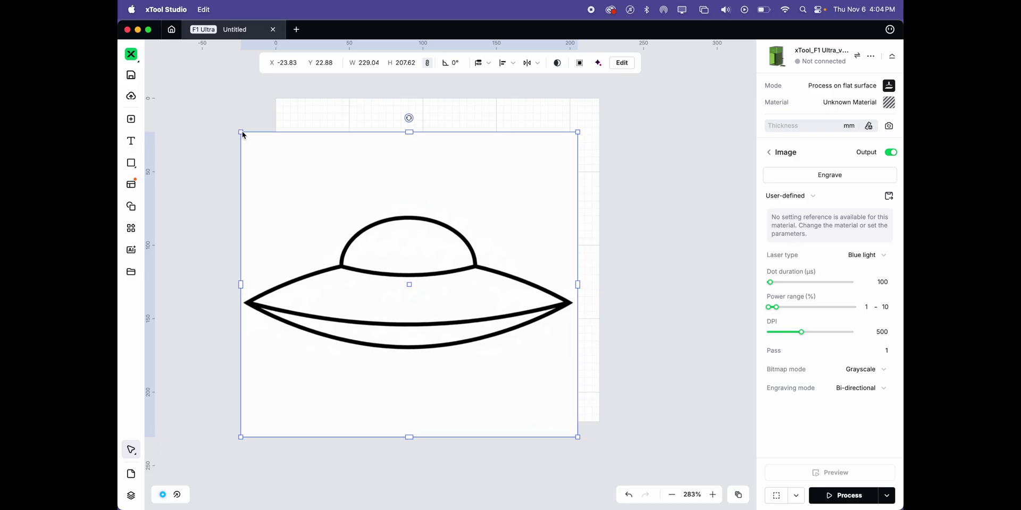
{"action": "left_click_drag", "start_coordinate": [242, 136], "coordinate": [352, 235]}
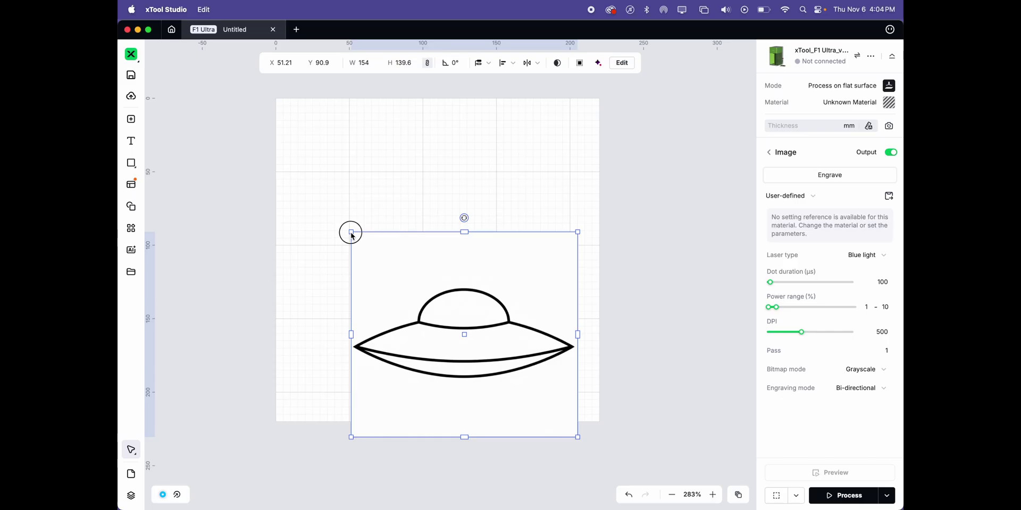
{"action": "left_click_drag", "start_coordinate": [350, 231], "coordinate": [384, 260]}
{"action": "left_click_drag", "start_coordinate": [496, 303], "coordinate": [459, 186]}
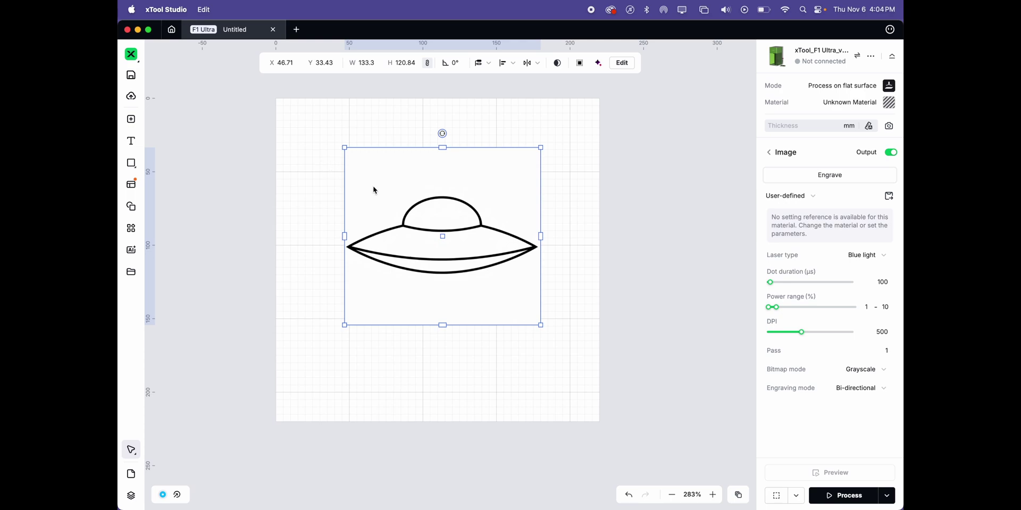
- Export the saucer as 'Flying Saucer drawing.svg' into the Downloads folder
{"action": "right_click", "coordinate": [425, 178]}
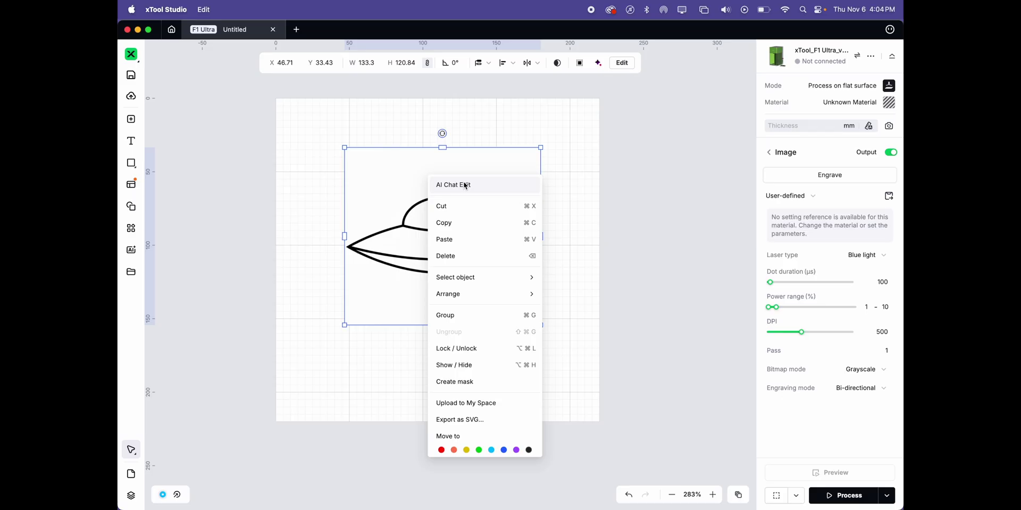
{"action": "left_click", "coordinate": [471, 420]}
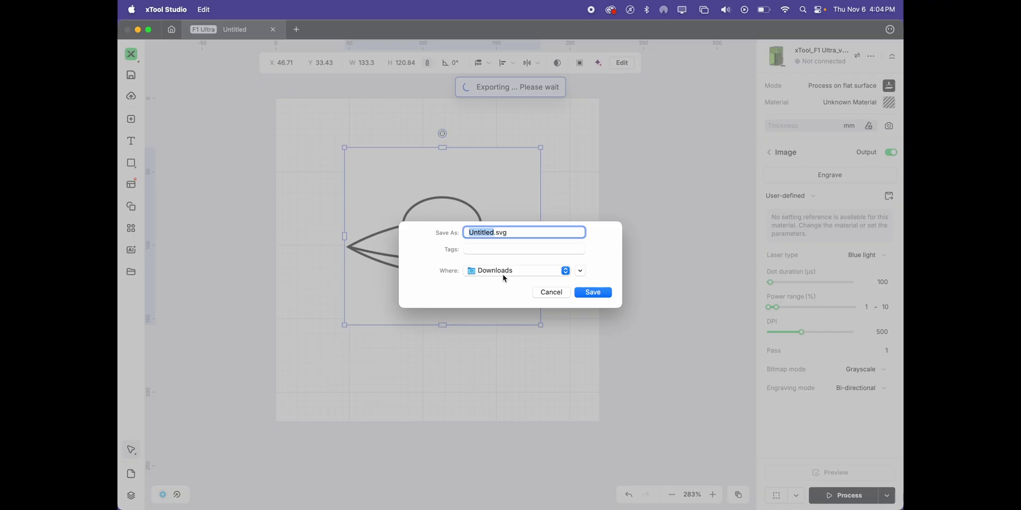
{"action": "type", "text": "F"}
{"action": "type", "text": "lying S"}
{"action": "type", "text": "aucer dra"}
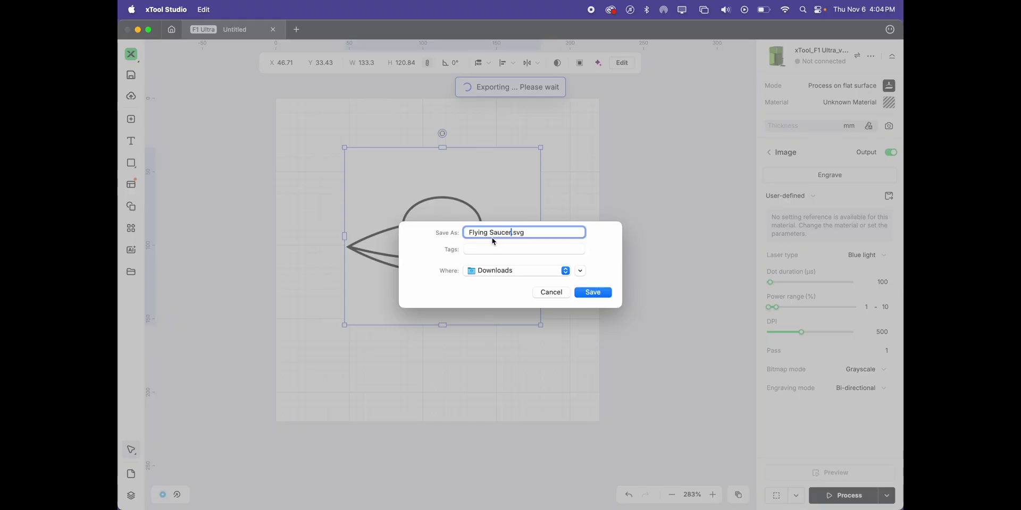
{"action": "type", "text": "wing"}
{"action": "left_click", "coordinate": [605, 299]}
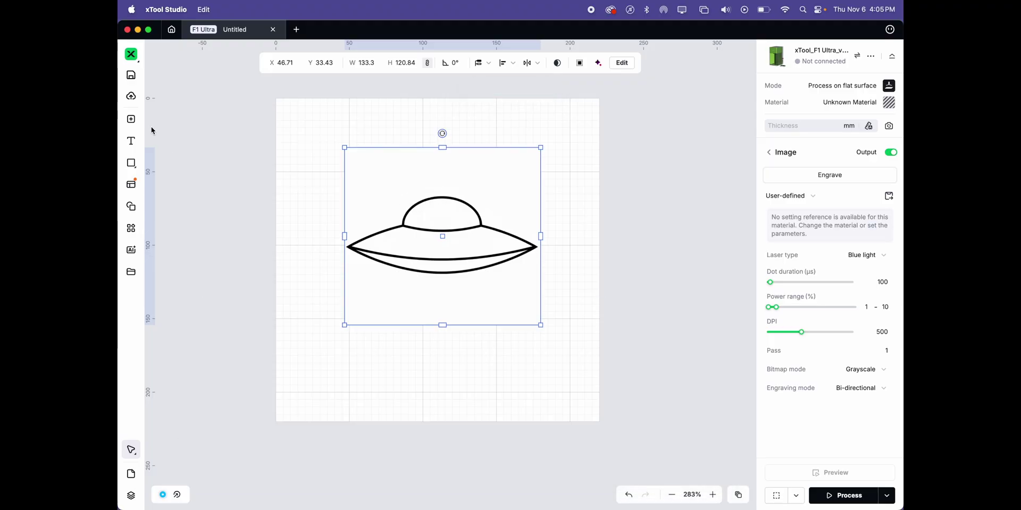
- Import 'Flying Saucer drawing.svg' onto the canvas
{"action": "left_click", "coordinate": [130, 120]}
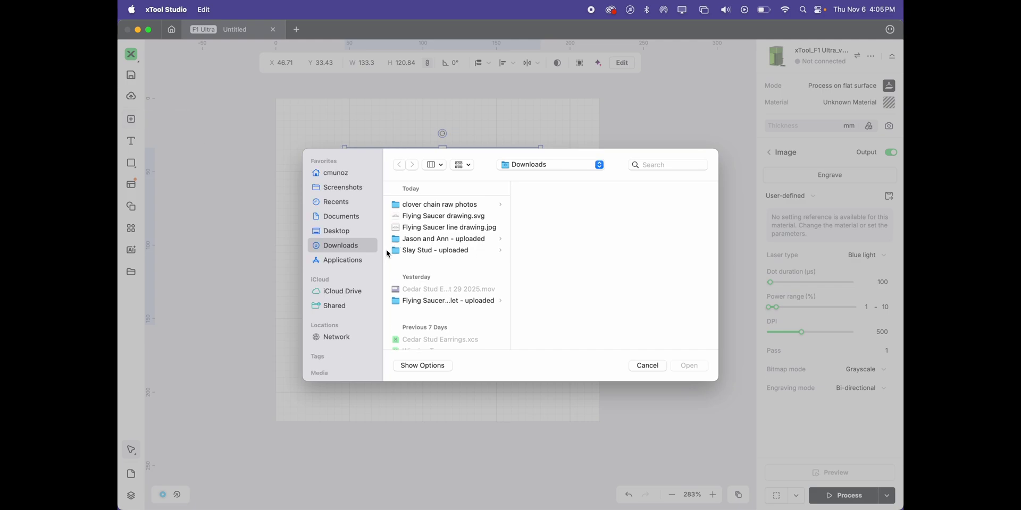
{"action": "left_click", "coordinate": [443, 216]}
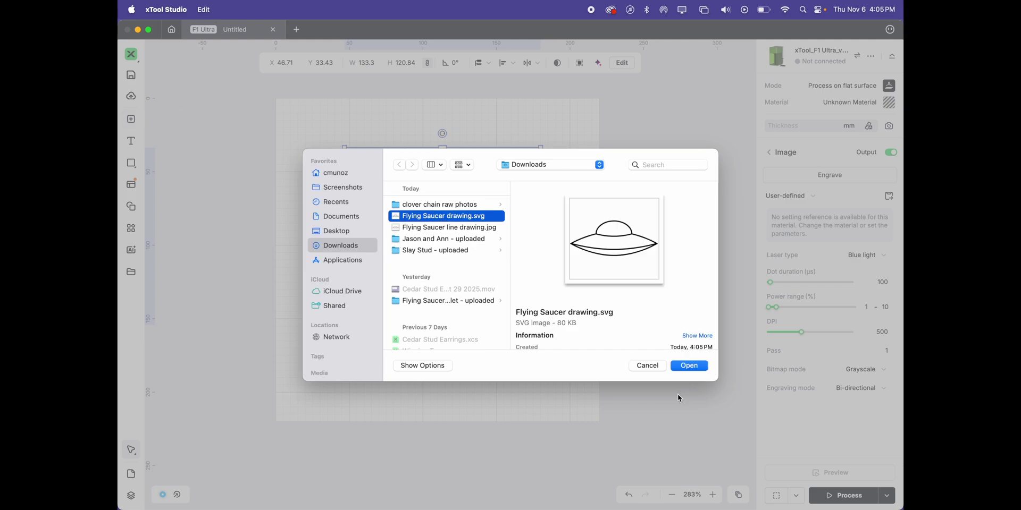
{"action": "left_click", "coordinate": [689, 366]}
- Delete the duplicate saucer copy and move the remaining image to X 47.39, Y 34.06
{"action": "left_click_drag", "start_coordinate": [501, 247], "coordinate": [376, 319]}
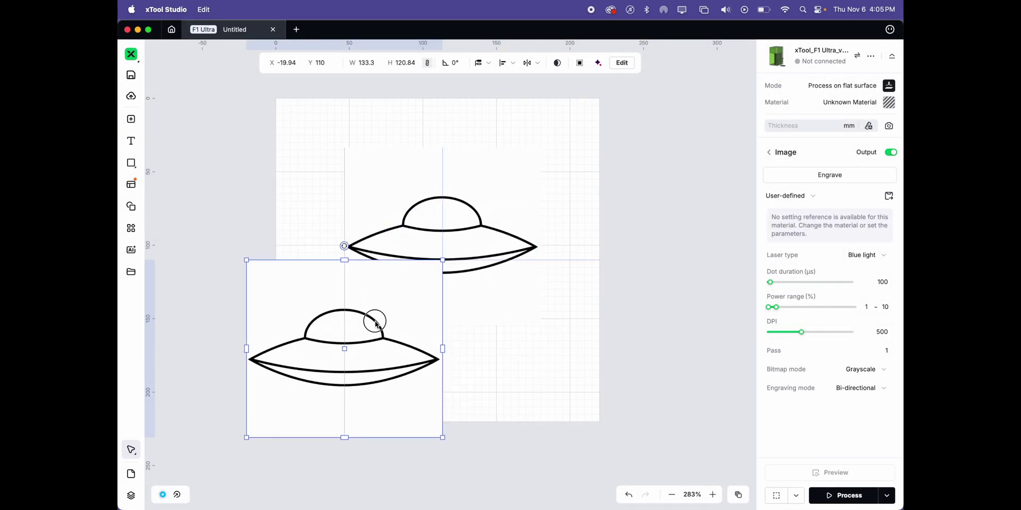
{"action": "left_click", "coordinate": [464, 215]}
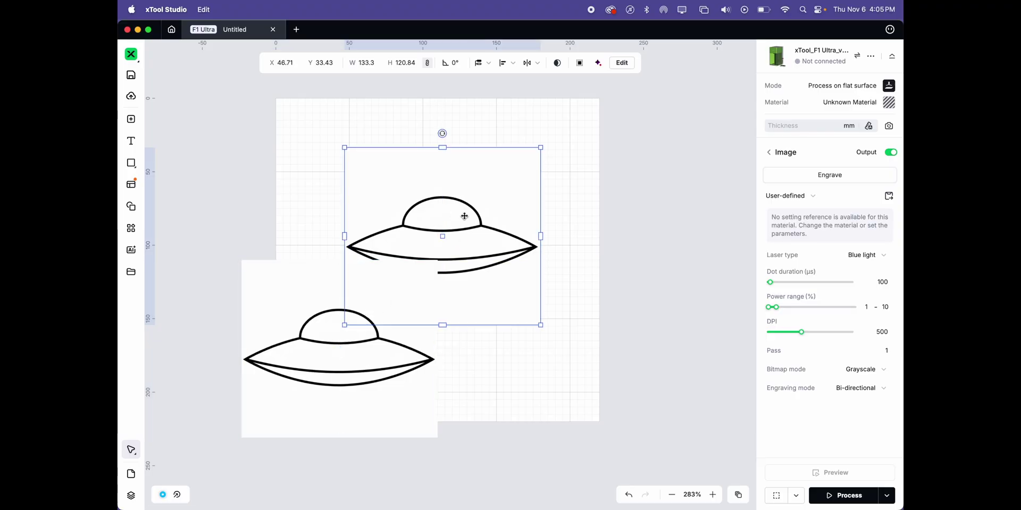
{"action": "key", "text": "Delete"}
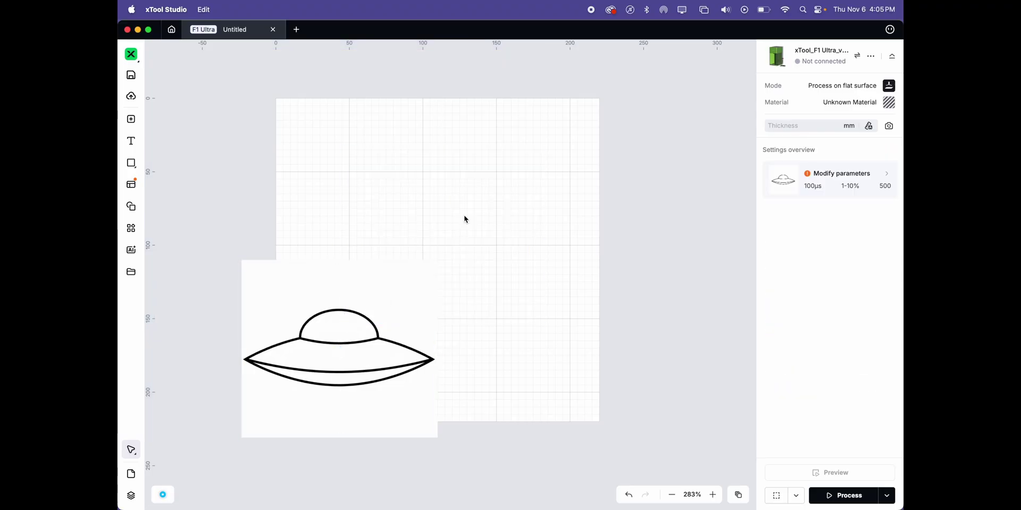
{"action": "left_click", "coordinate": [377, 294]}
{"action": "left_click_drag", "start_coordinate": [377, 294], "coordinate": [481, 182]}
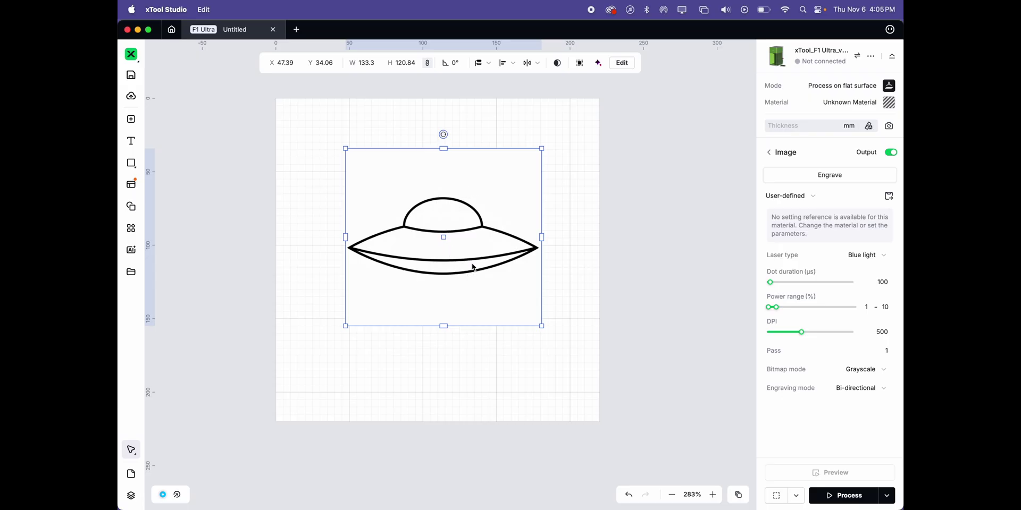
- Reposition the saucer image on the work area
{"action": "left_click", "coordinate": [600, 183]}
{"action": "left_click", "coordinate": [422, 232]}
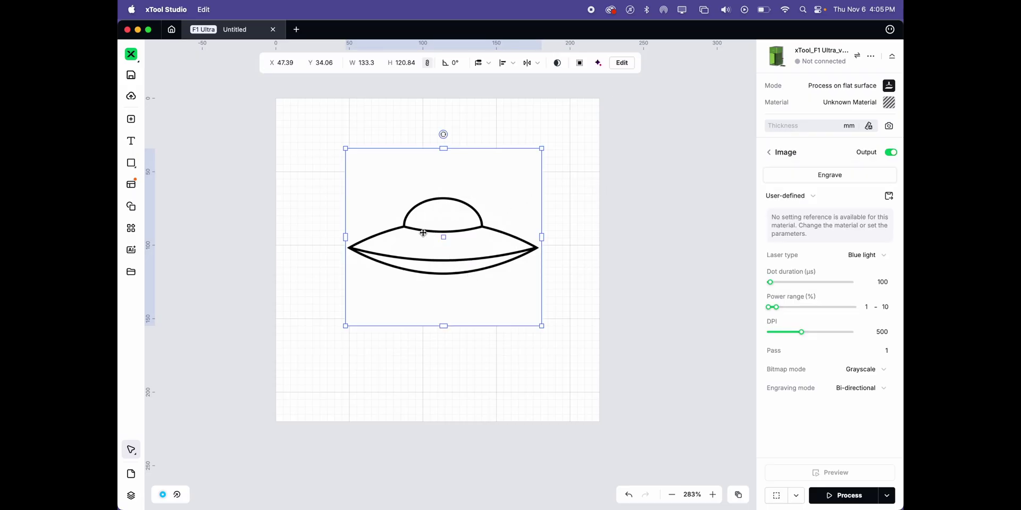
{"action": "left_click", "coordinate": [583, 166]}
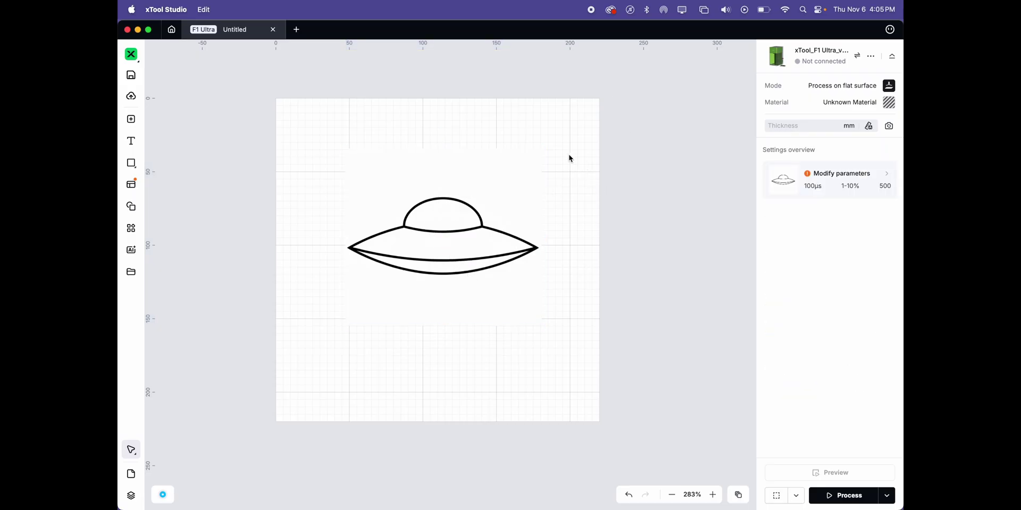
{"action": "left_click", "coordinate": [501, 212]}
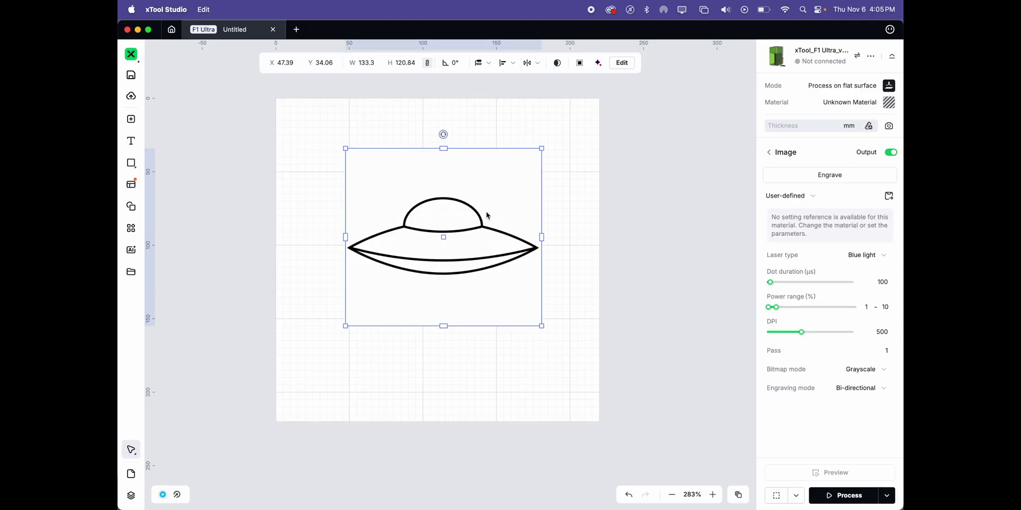
{"action": "left_click_drag", "start_coordinate": [483, 209], "coordinate": [500, 234]}
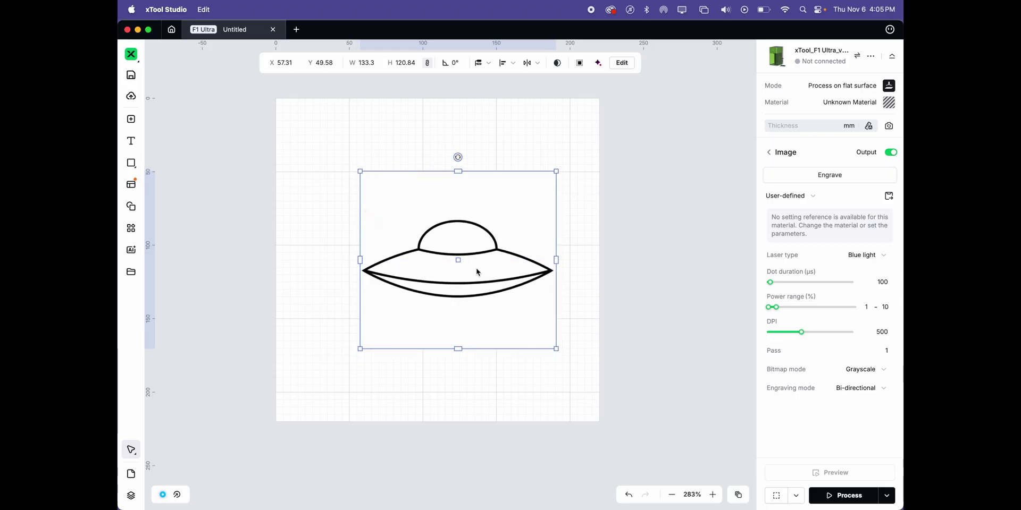
{"action": "left_click_drag", "start_coordinate": [476, 268], "coordinate": [461, 249]}
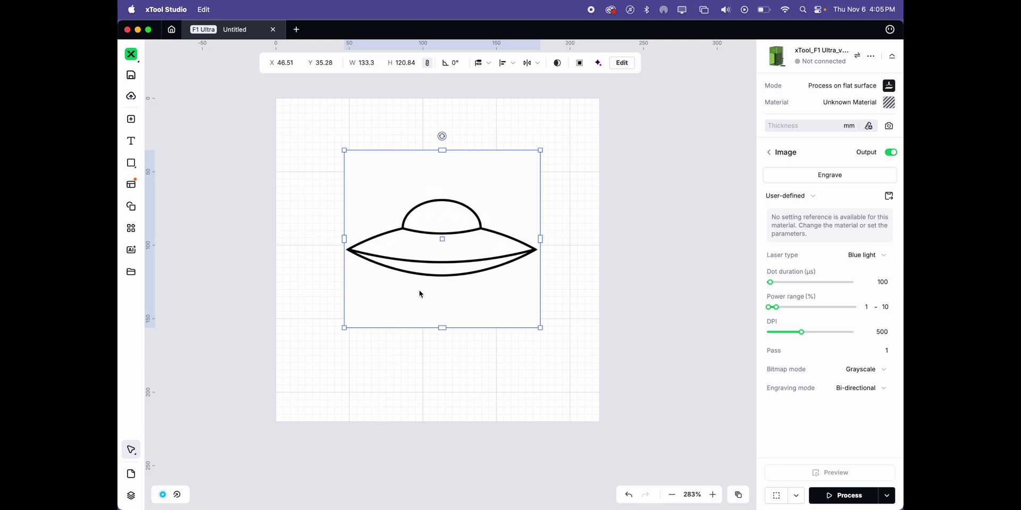
- Resize the saucer to 99.47 × 90.17, placed at X 60.27, Y 59.61
{"action": "left_click", "coordinate": [541, 328]}
{"action": "left_click_drag", "start_coordinate": [541, 329], "coordinate": [485, 305]}
{"action": "left_click", "coordinate": [465, 270]}
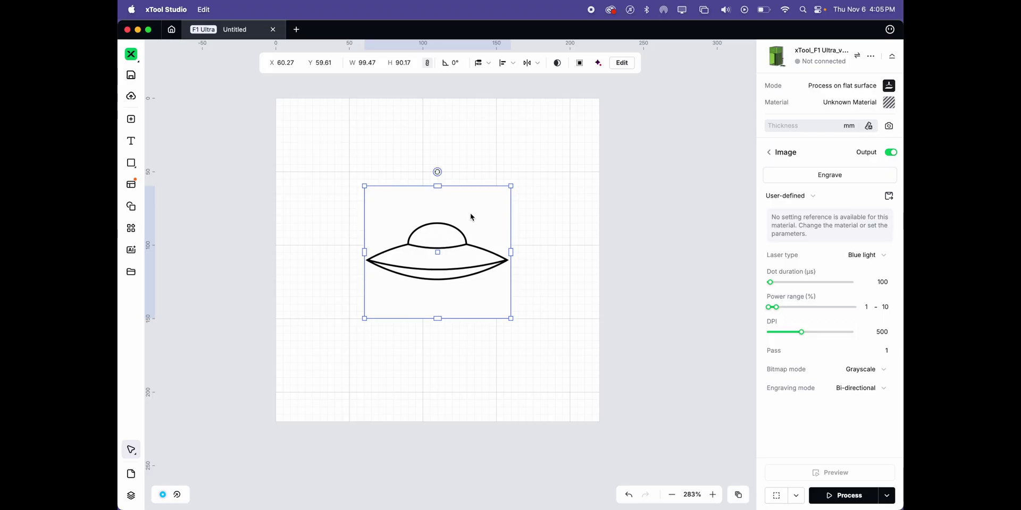
{"action": "left_click", "coordinate": [547, 230]}
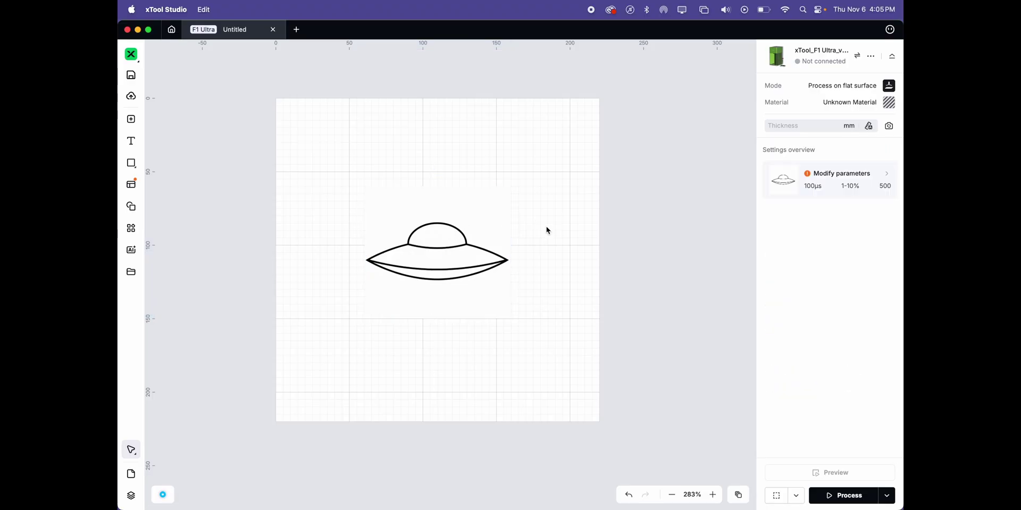
{"action": "left_click", "coordinate": [432, 211]}
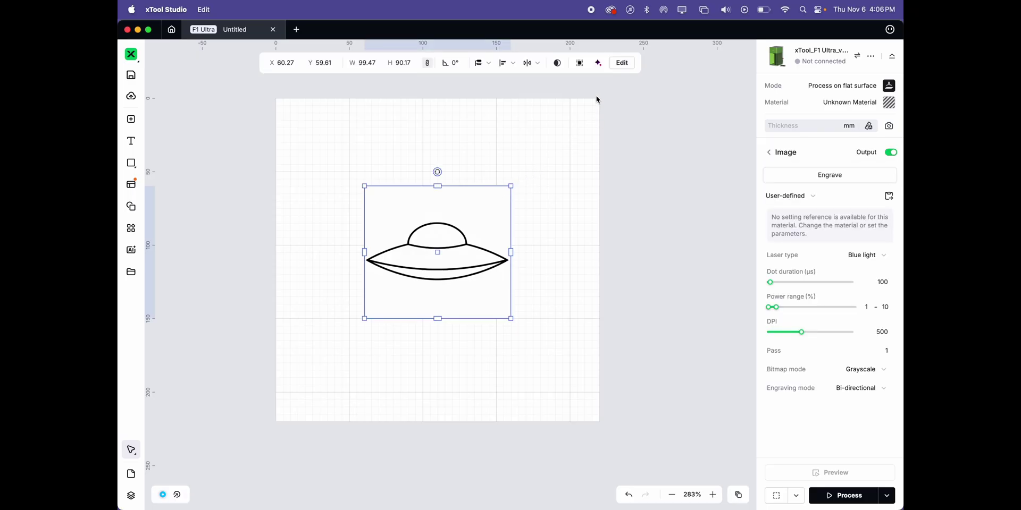
- Open Trace for the saucer image from the Image panel's Tools
{"action": "left_click", "coordinate": [622, 63]}
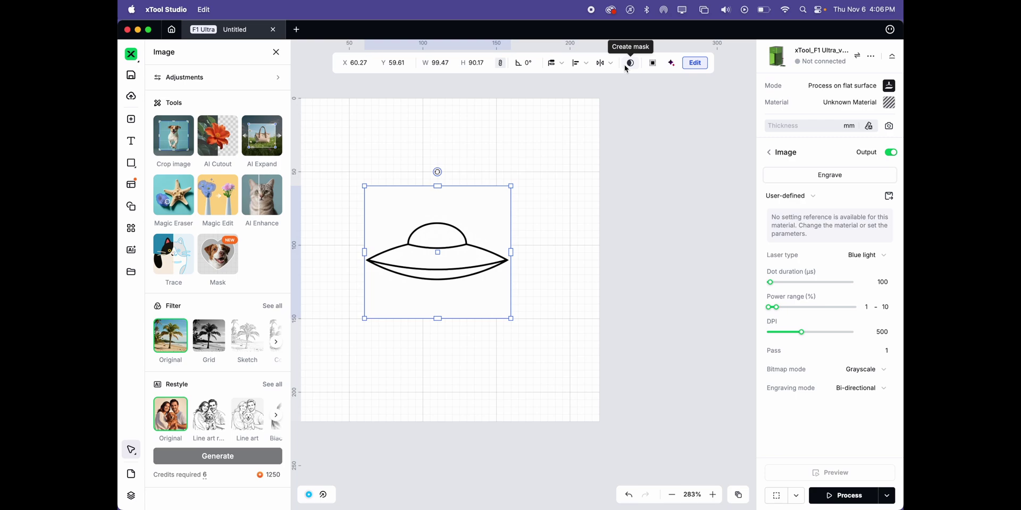
{"action": "left_click", "coordinate": [525, 96]}
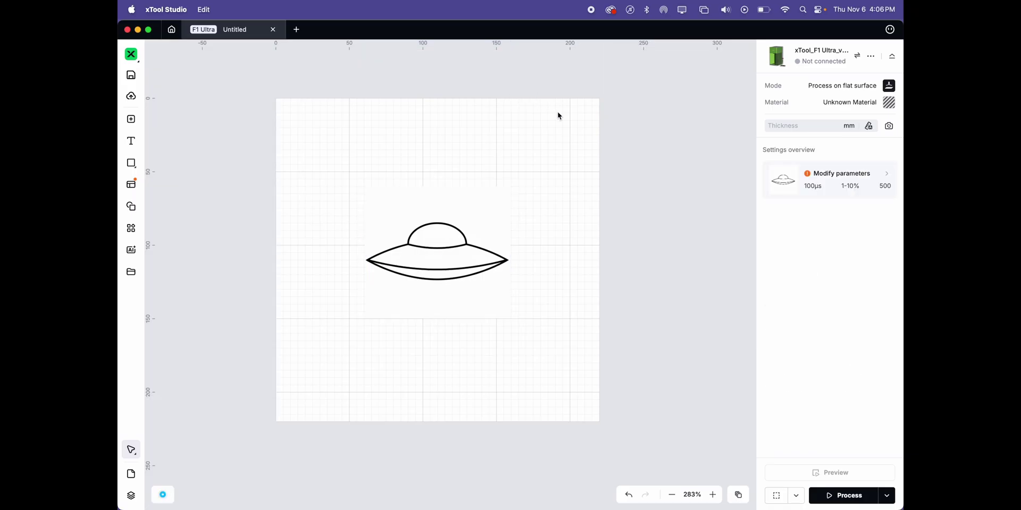
{"action": "left_click", "coordinate": [446, 265]}
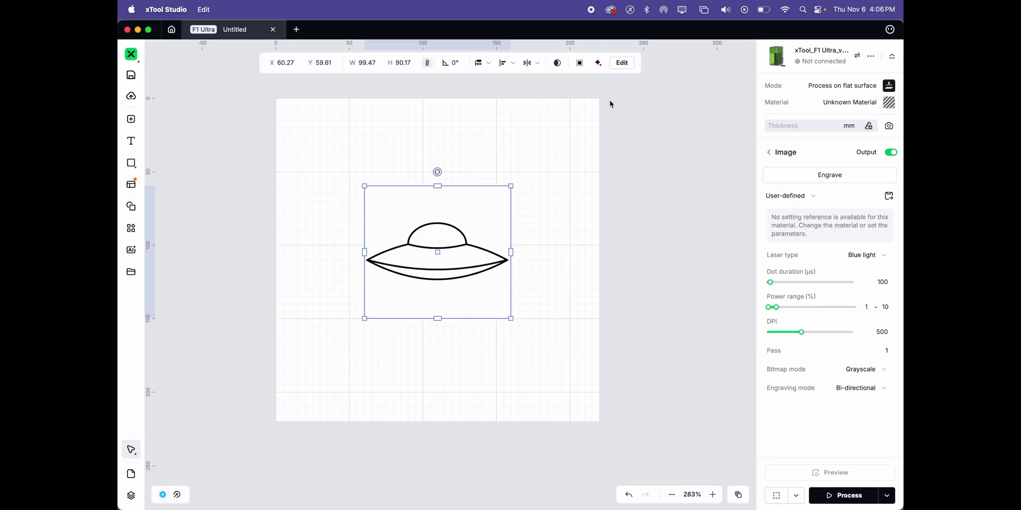
{"action": "left_click", "coordinate": [626, 67]}
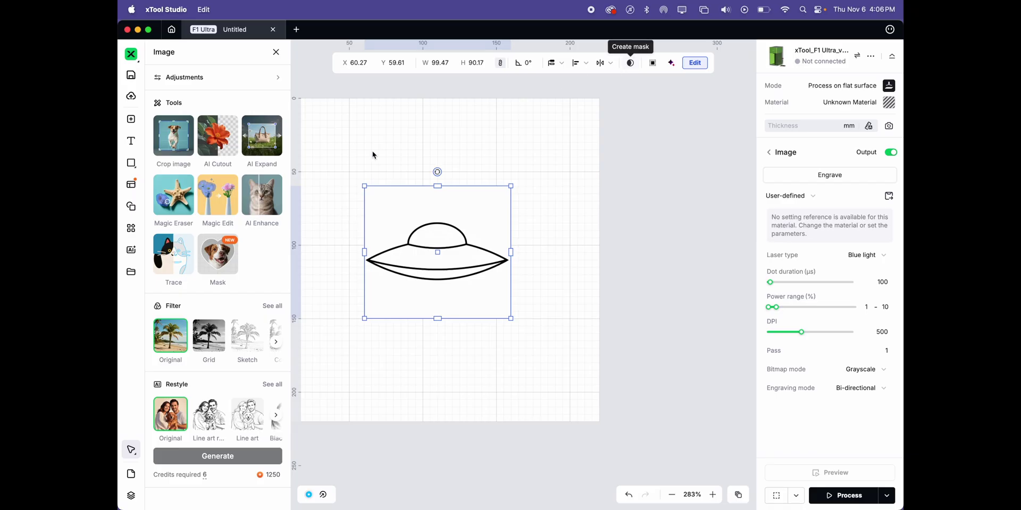
{"action": "left_click", "coordinate": [176, 259]}
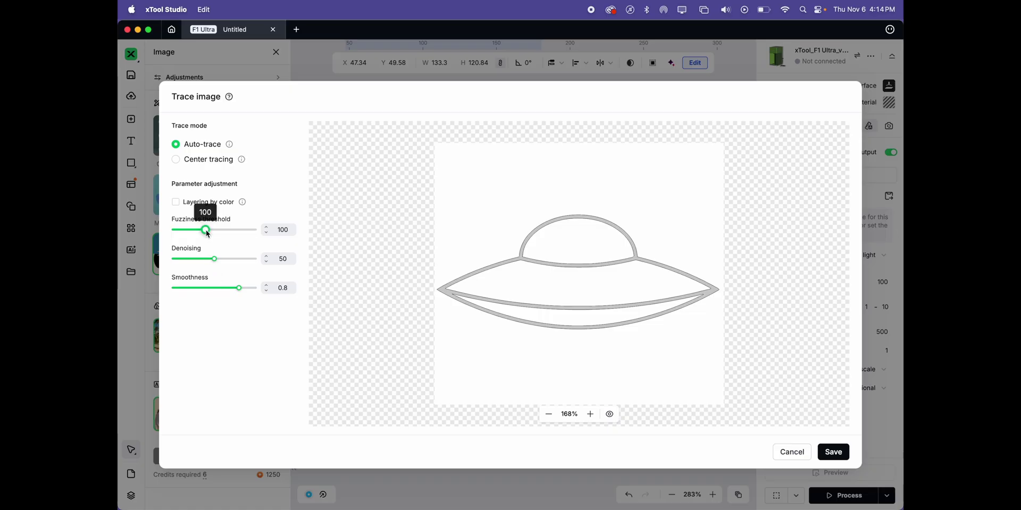
- Auto-trace the saucer at fuzziness 100, denoising 50, smoothness 0.8 and save the vector
{"action": "mouse_move", "coordinate": [206, 230]}
{"action": "left_mouse_down"}
{"action": "mouse_move", "coordinate": [223, 231]}
{"action": "mouse_move", "coordinate": [205, 233]}
{"action": "left_mouse_up"}
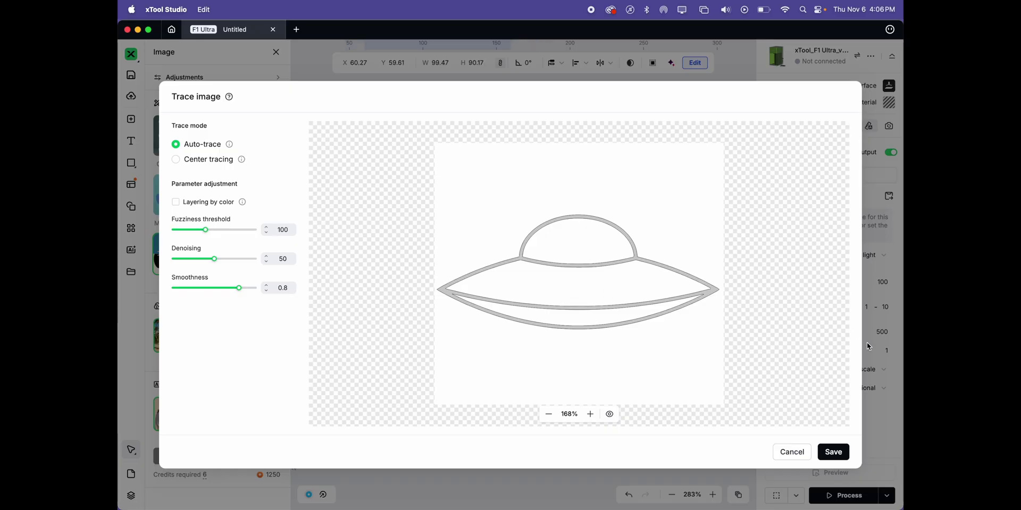
{"action": "left_click", "coordinate": [833, 452]}
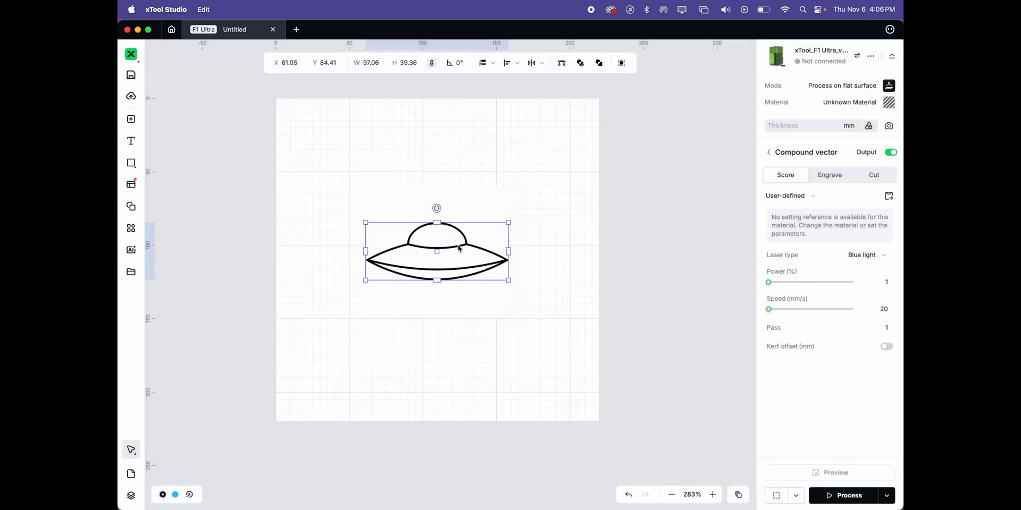
- Move the traced vector aside and delete the original saucer image
{"action": "mouse_move", "coordinate": [459, 248]}
{"action": "left_mouse_down"}
{"action": "mouse_move", "coordinate": [486, 254]}
{"action": "mouse_move", "coordinate": [504, 318]}
{"action": "mouse_move", "coordinate": [499, 352]}
{"action": "left_mouse_up"}
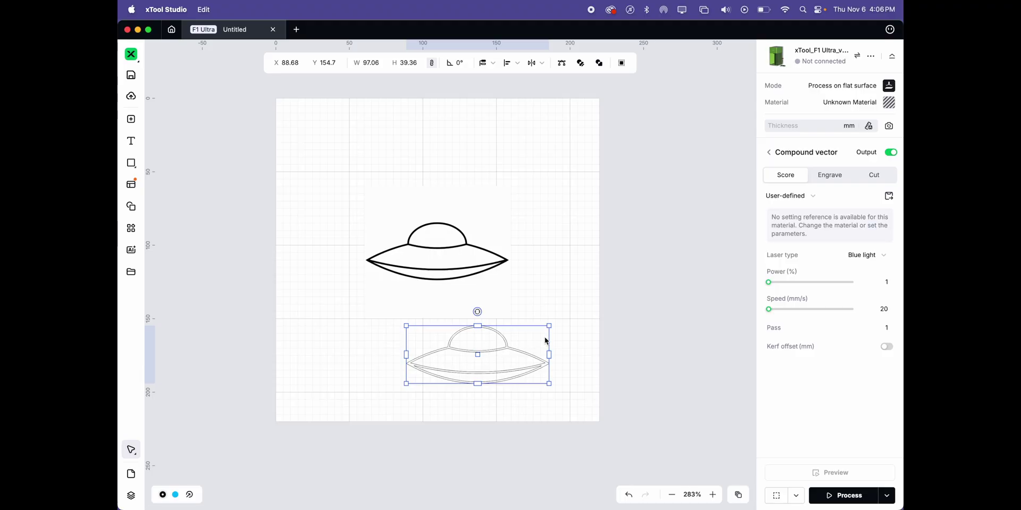
{"action": "left_click", "coordinate": [447, 240]}
{"action": "key", "text": "Delete"}
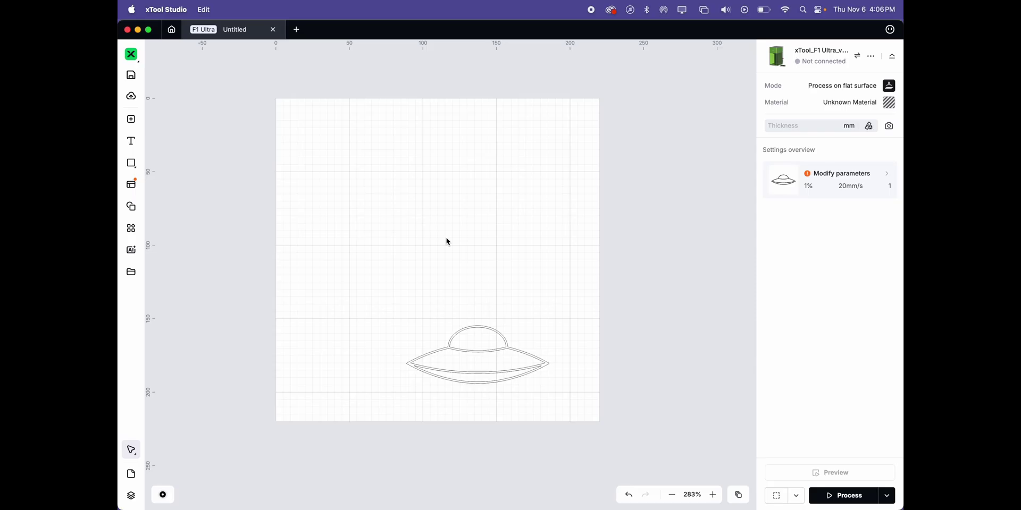
- Centre the traced vector and shrink it to 94.39 × 38.28 at X 61.47, Y 75.61
{"action": "left_click_drag", "start_coordinate": [486, 365], "coordinate": [443, 247]}
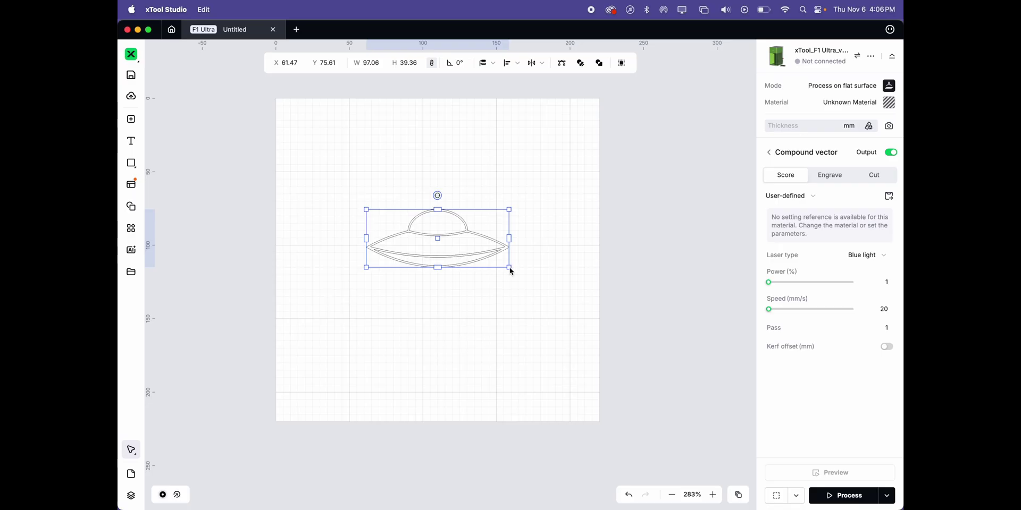
{"action": "left_click_drag", "start_coordinate": [509, 267], "coordinate": [447, 266]}
{"action": "left_click", "coordinate": [448, 313]}
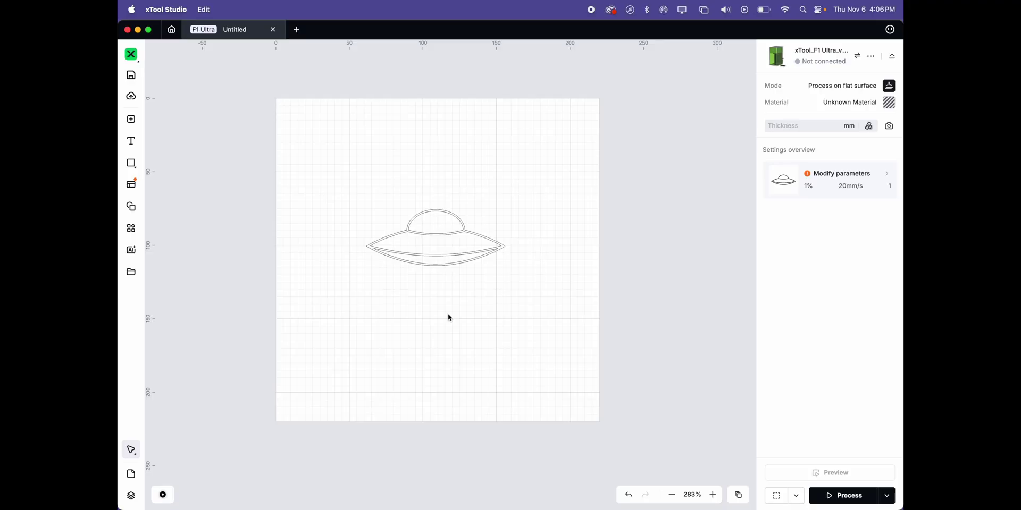
{"action": "left_click", "coordinate": [449, 247]}
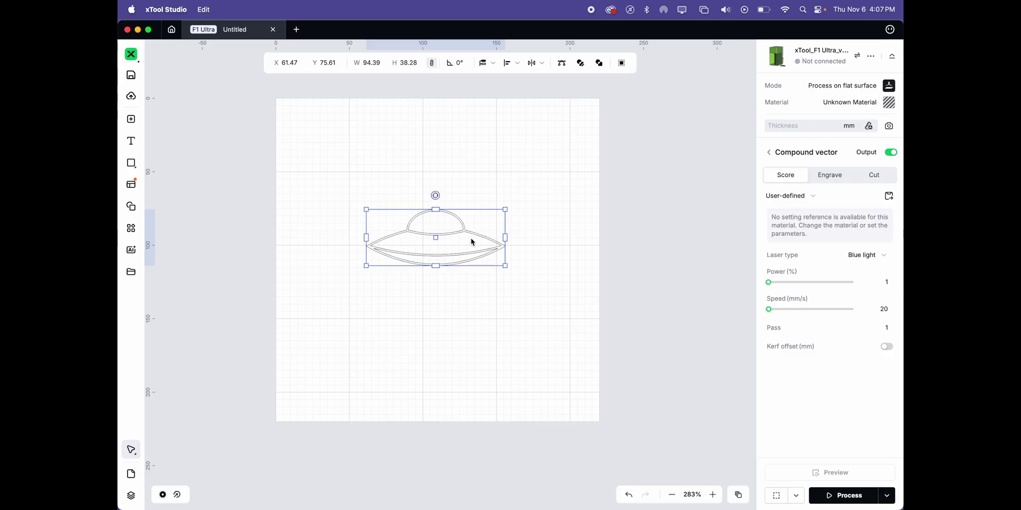
- Set the traced saucer to Engrave: 1% power, 80 mm/s, 100 lines per cm
{"action": "left_click", "coordinate": [833, 176]}
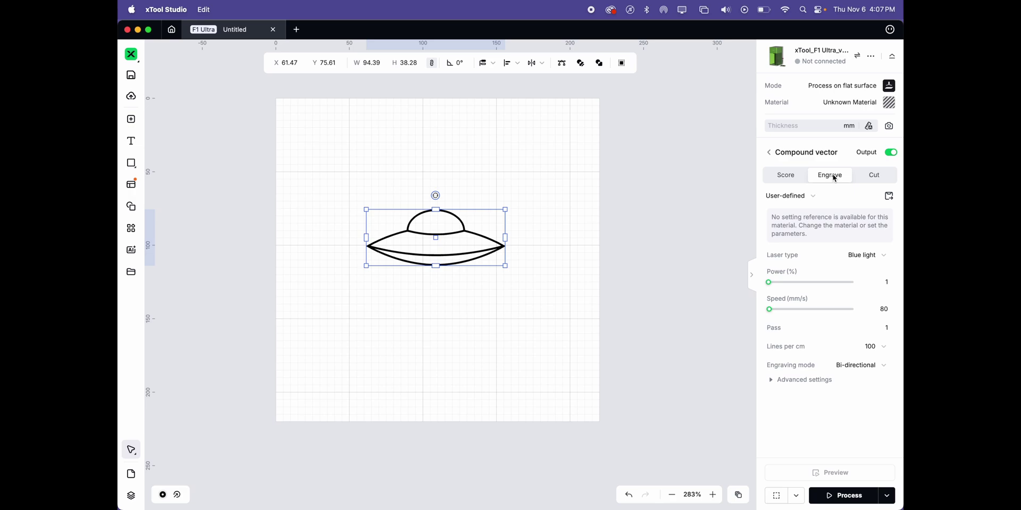